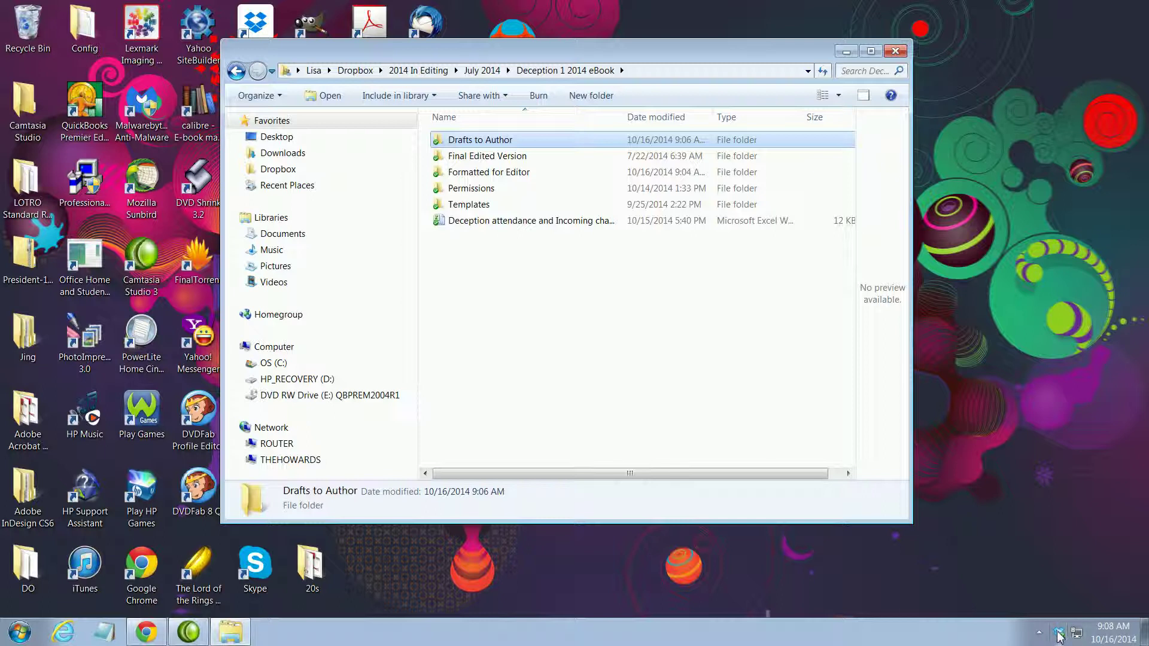
- Open the first Ready to Edit document in the Formatted for Editor folder
left_click_drag(529, 53, 546, 33)
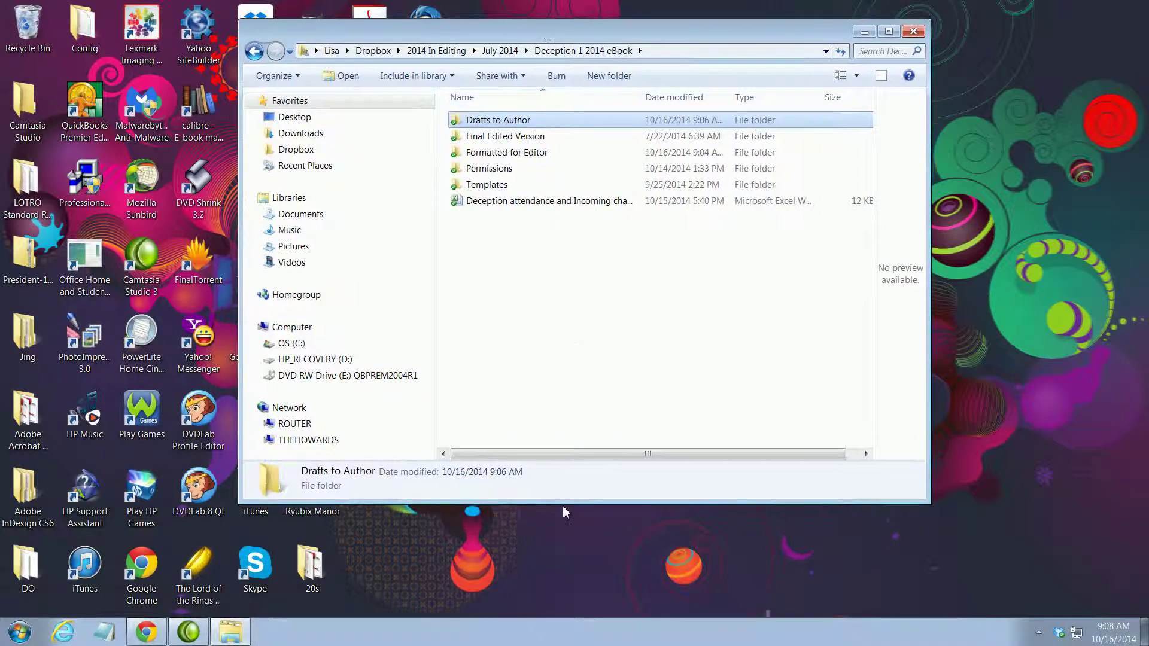
left_click(551, 55)
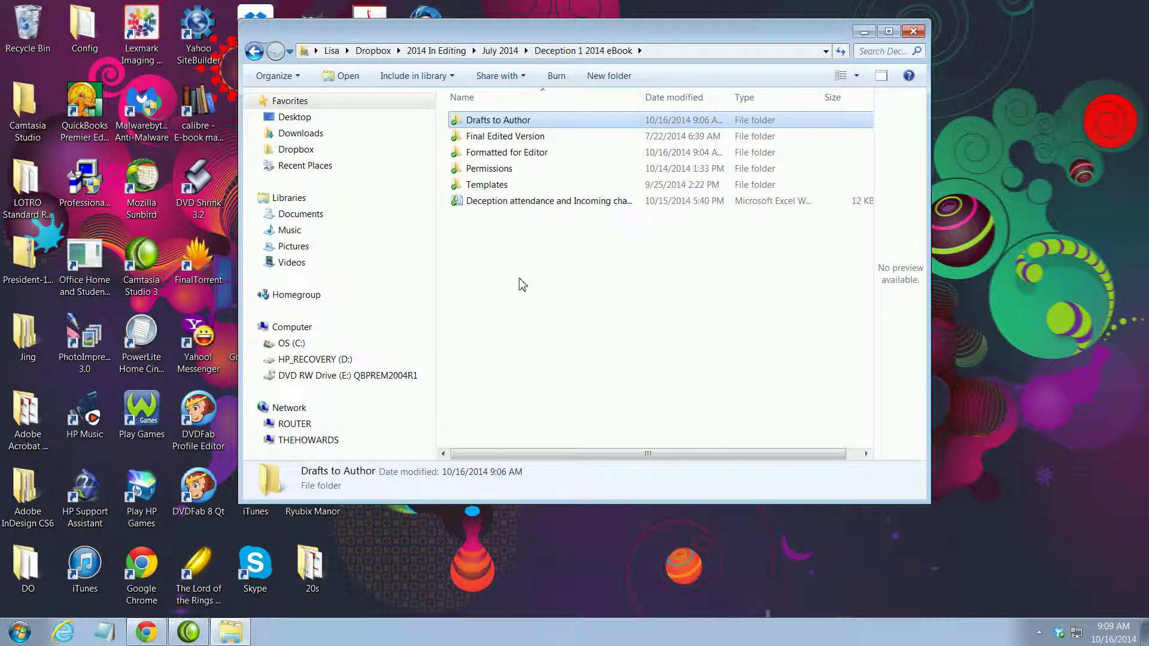
double_click(513, 153)
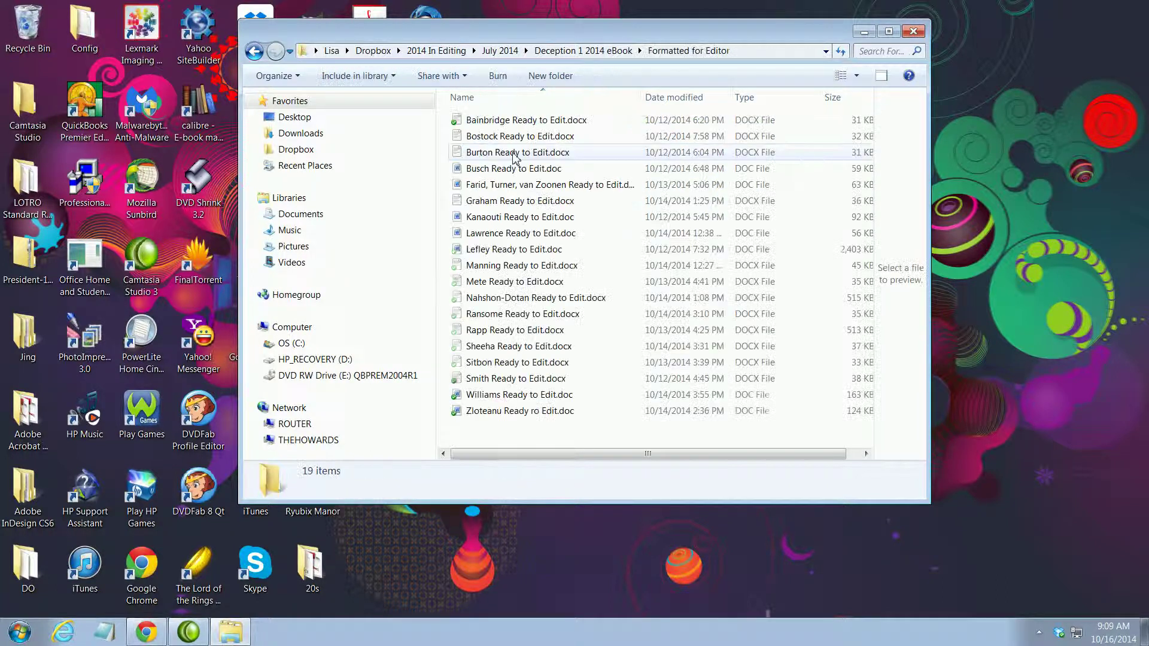
double_click(513, 120)
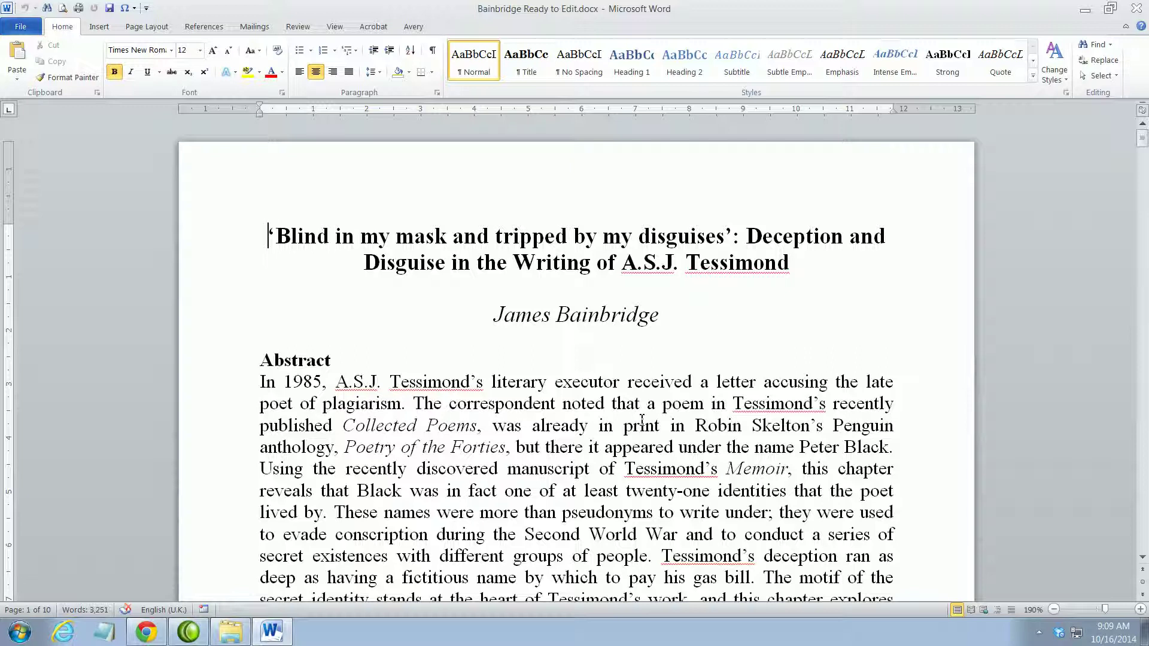
left_click(580, 219)
- Begin saving a copy of the document under a new name and go up to the Deception 1 2014 eBook folder
left_click(21, 29)
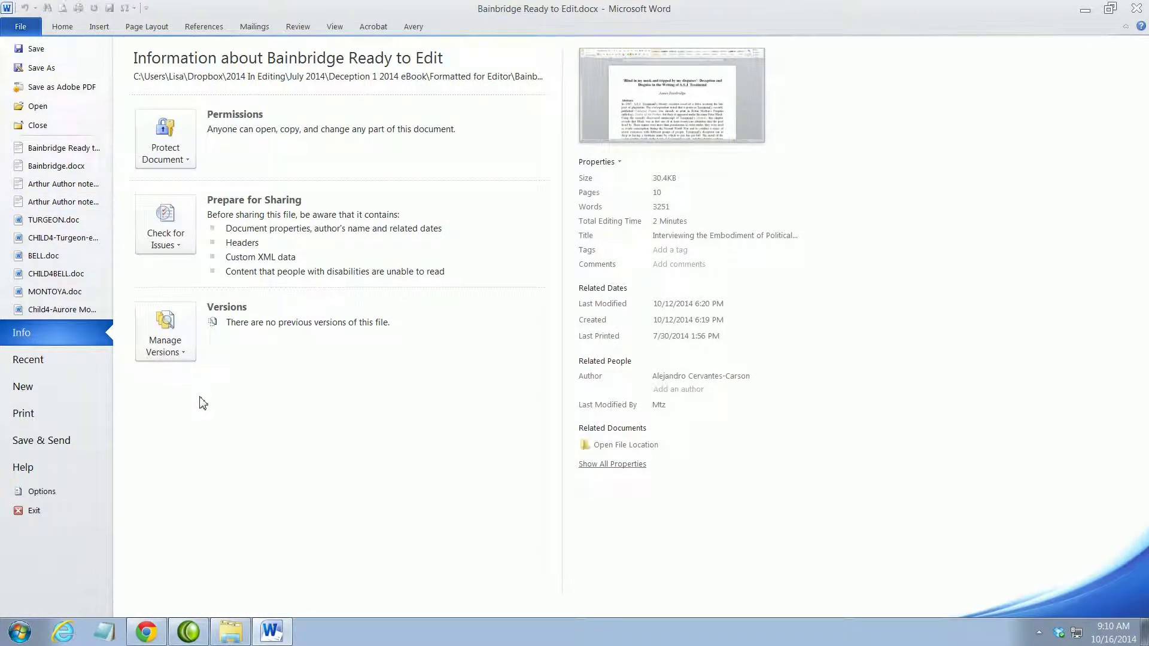
left_click(37, 69)
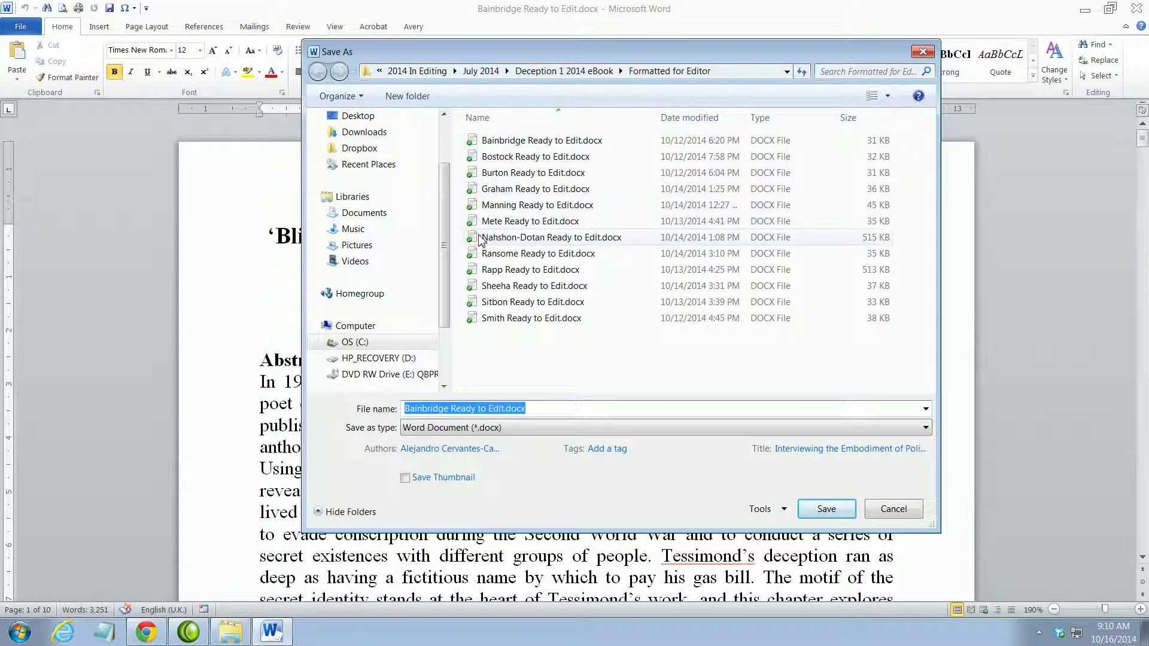
left_click_drag(446, 269, 445, 224)
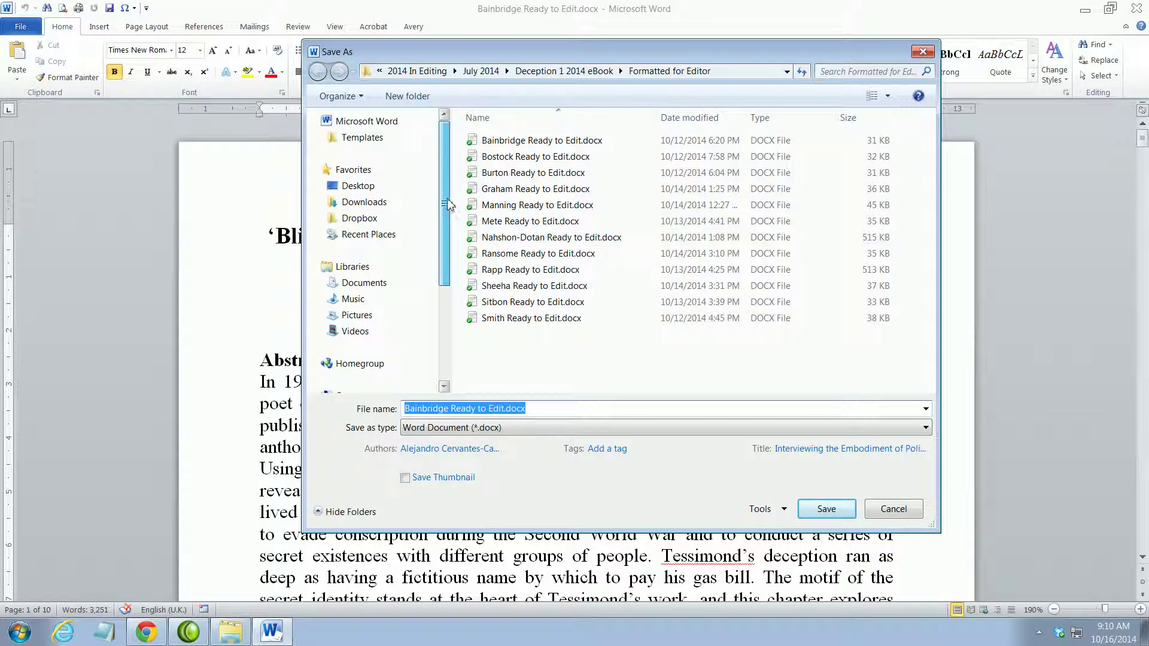
left_click(540, 72)
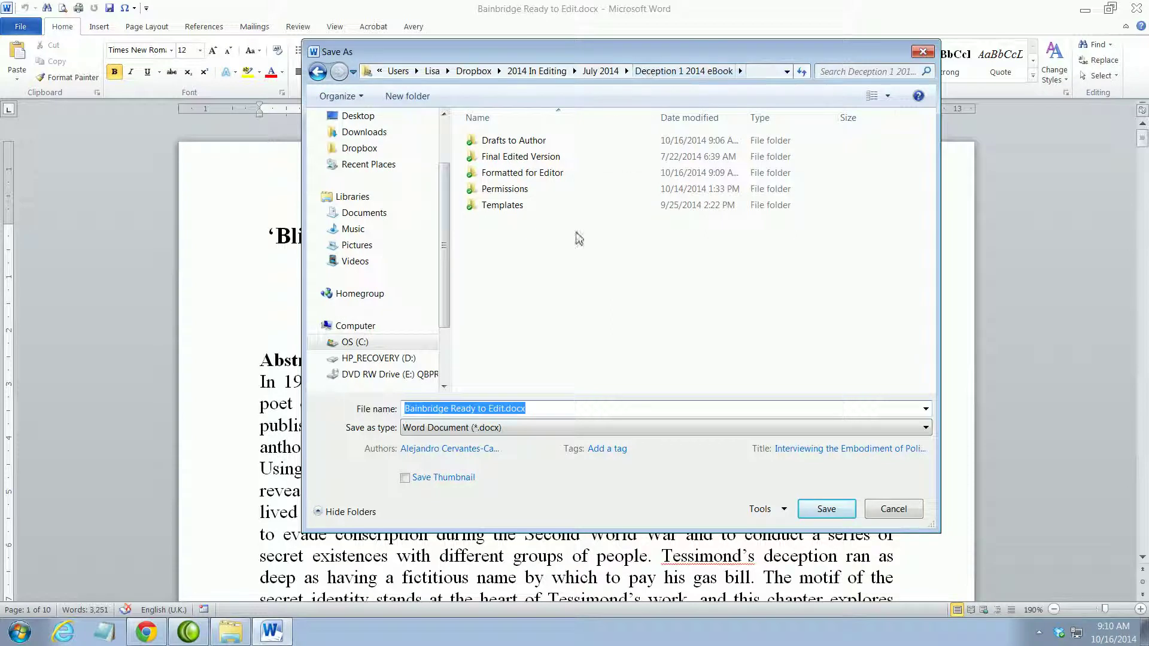
- Browse the save location from Dropbox through 2014 In Editing and July 2014 to Deception 1 2014 eBook
left_click_drag(444, 302, 445, 189)
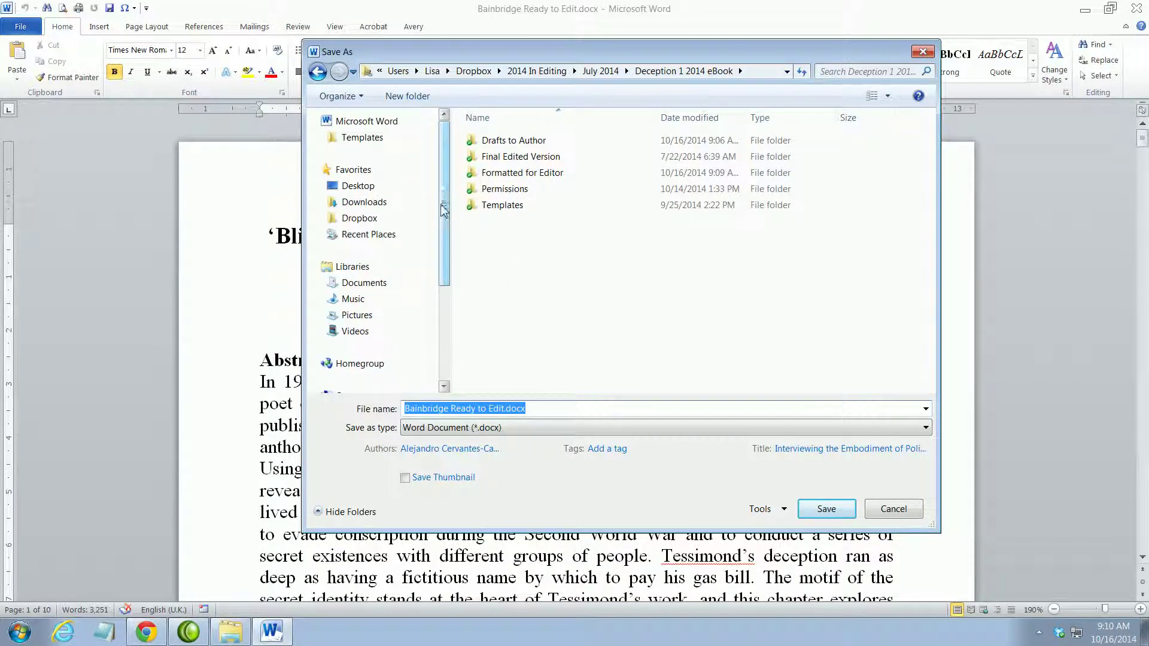
left_click(360, 219)
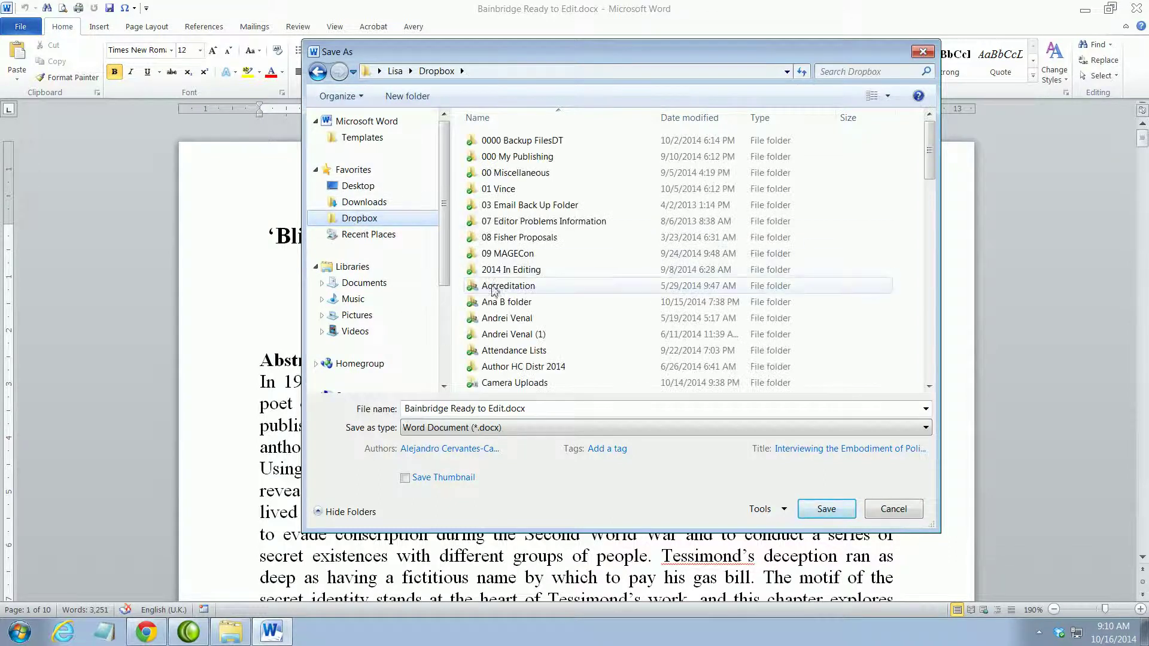
double_click(505, 270)
double_click(500, 205)
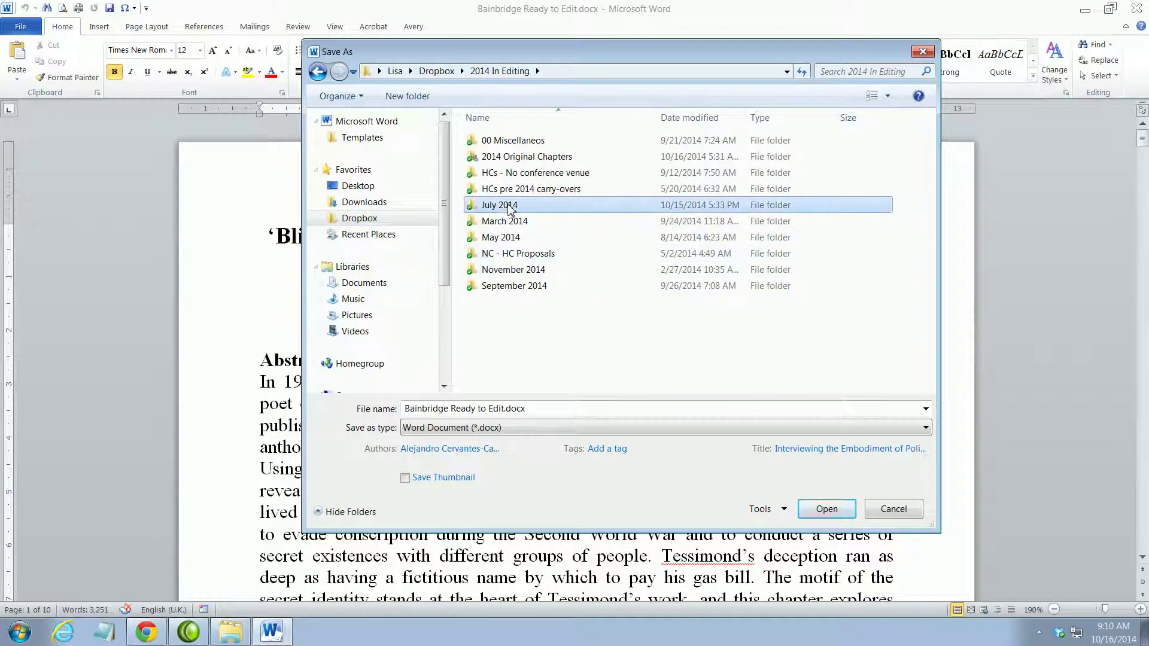
left_click(513, 239)
double_click(512, 238)
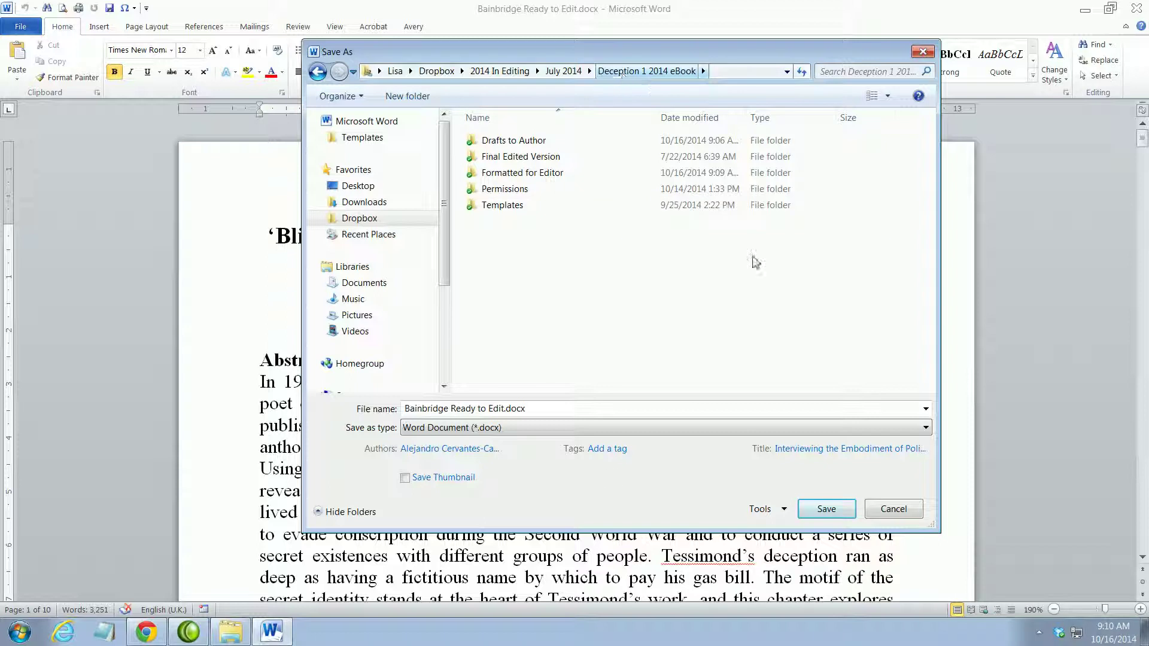
- Starting from the Desktop and the user's home folder, browse the save location to Dropbox > 2014 In Editing > July 2014 > Deception 1 2014 eBook > Drafts to Author
left_click(358, 187)
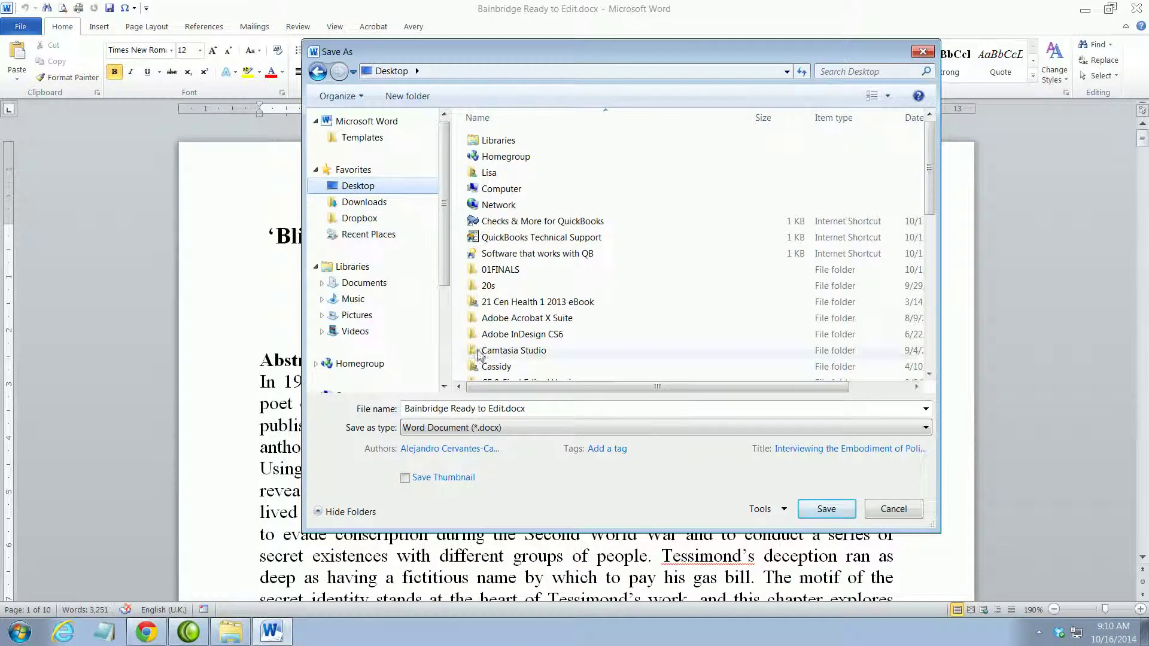
double_click(493, 176)
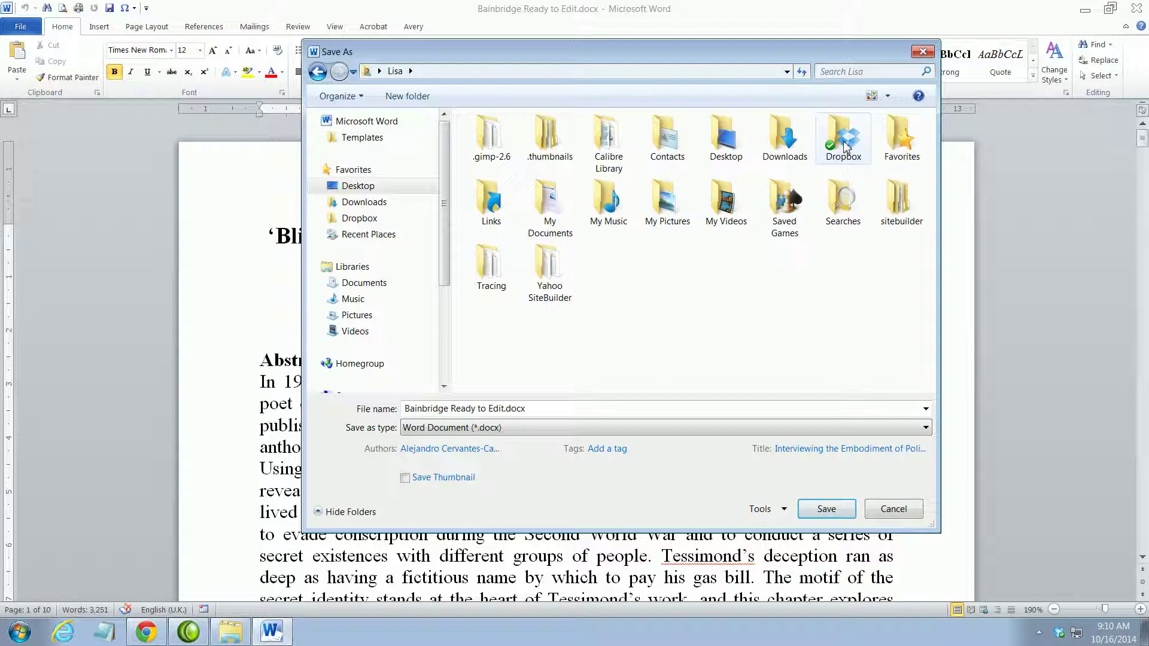
double_click(844, 144)
left_click(512, 272)
double_click(511, 272)
double_click(502, 205)
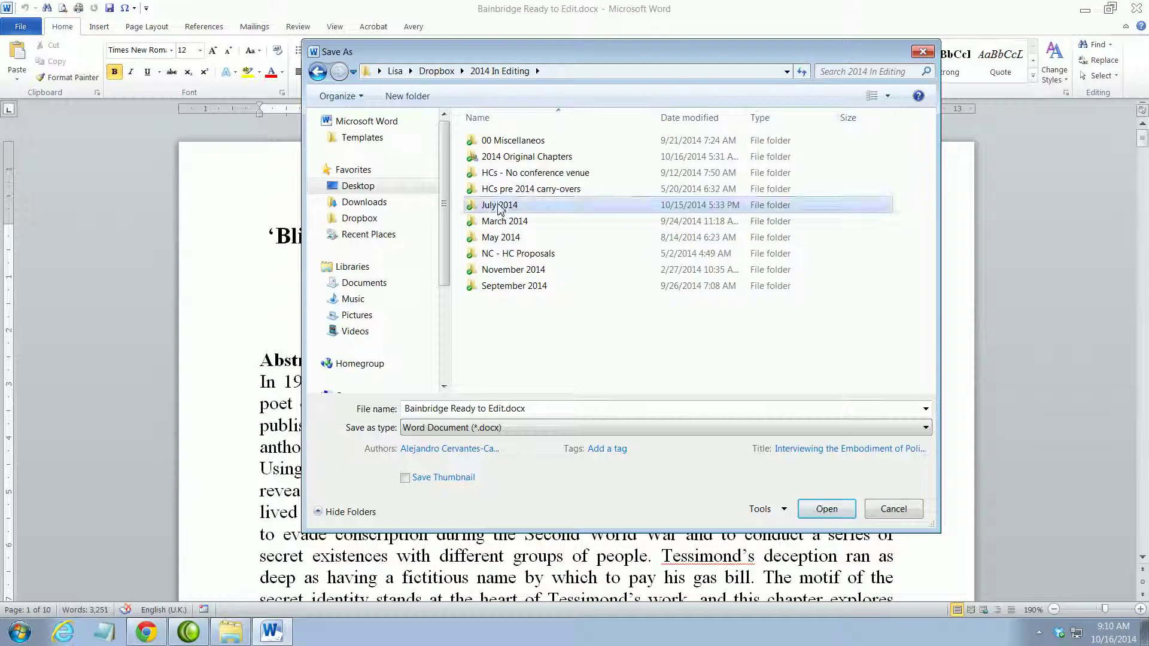
double_click(502, 237)
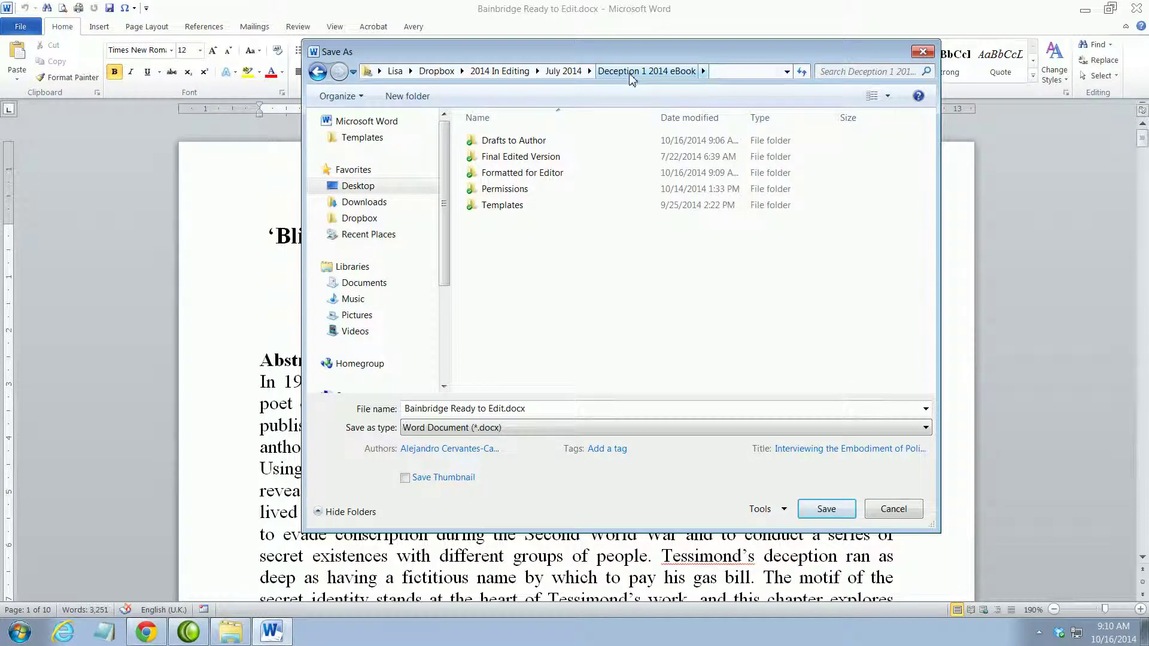
double_click(505, 143)
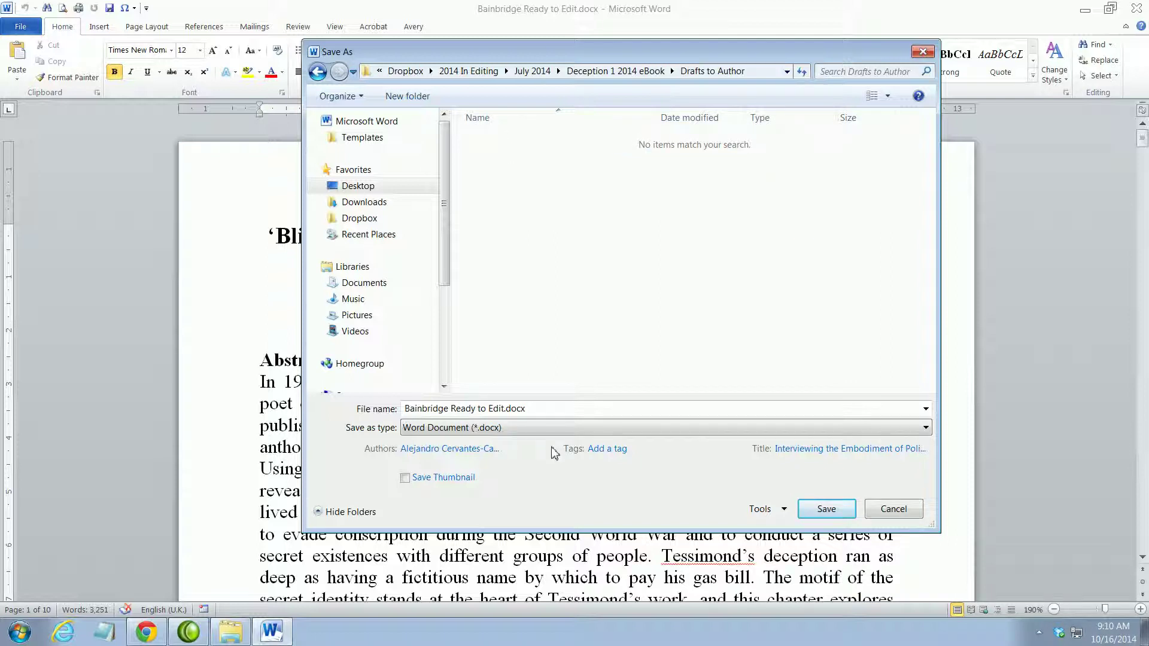
- Remove "Ready to Edit" from the file name, leaving only the author's surname with .docx, and save the copy in Drafts to Author
left_click(541, 408)
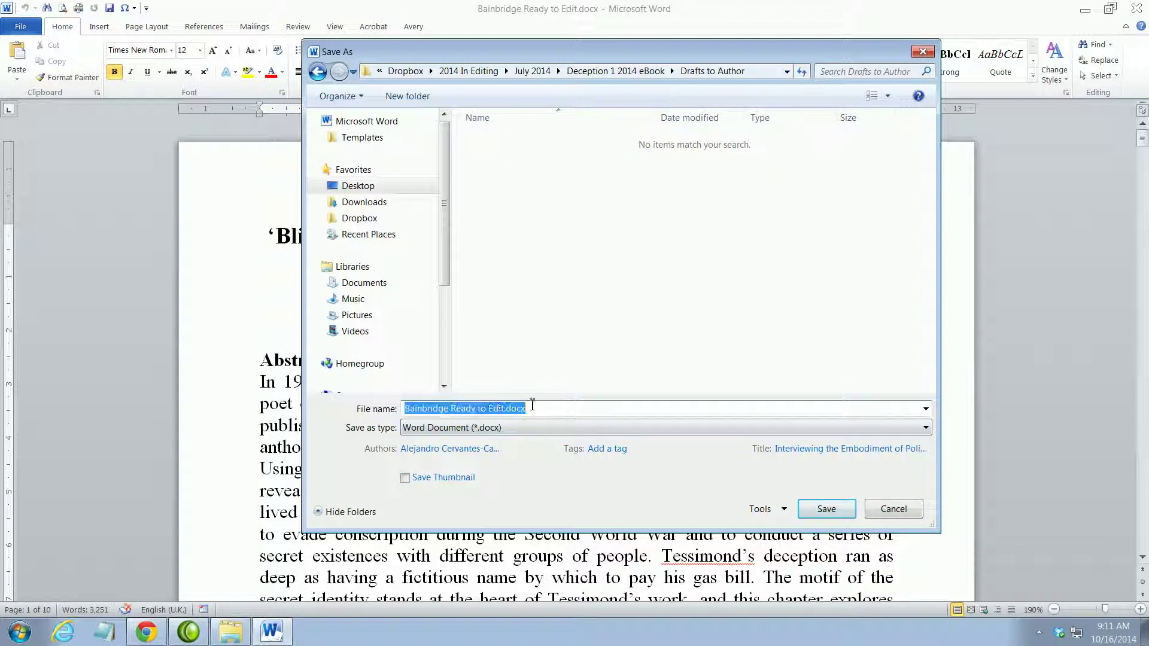
left_click(453, 409)
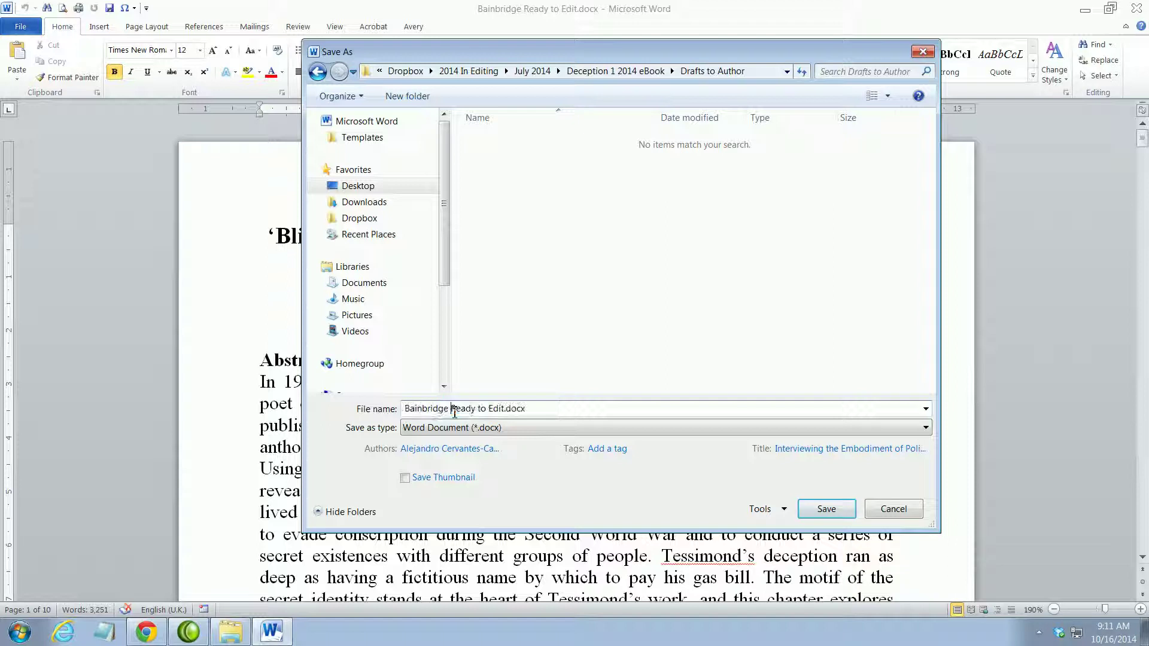
left_click_drag(452, 409, 542, 407)
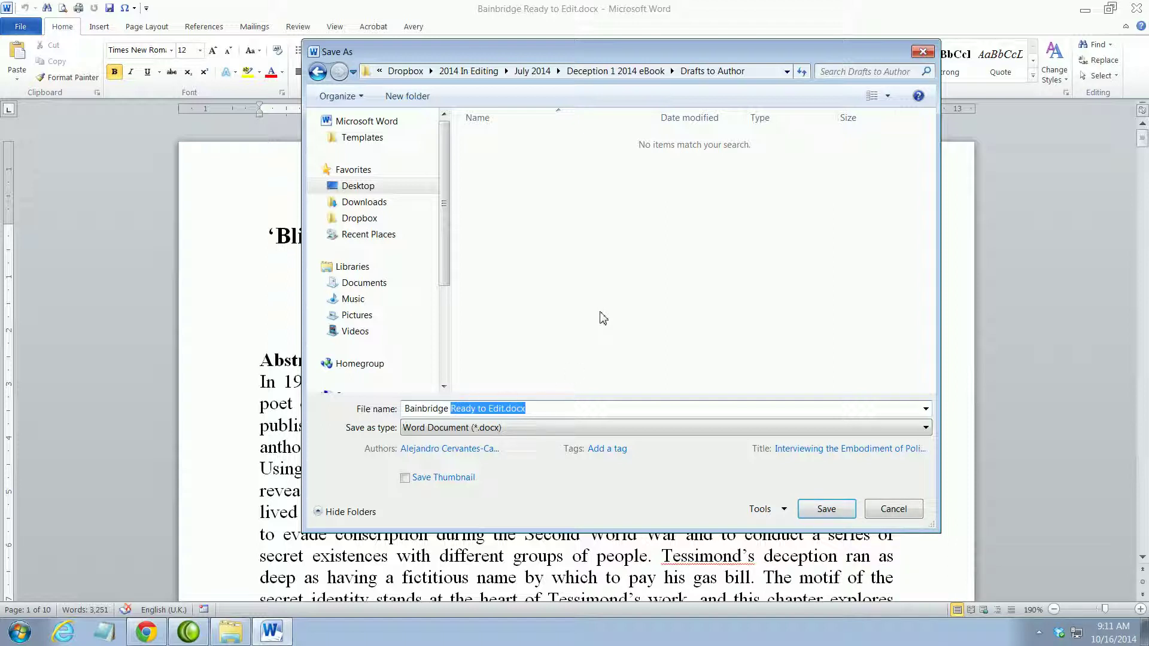
key("BackSpace")
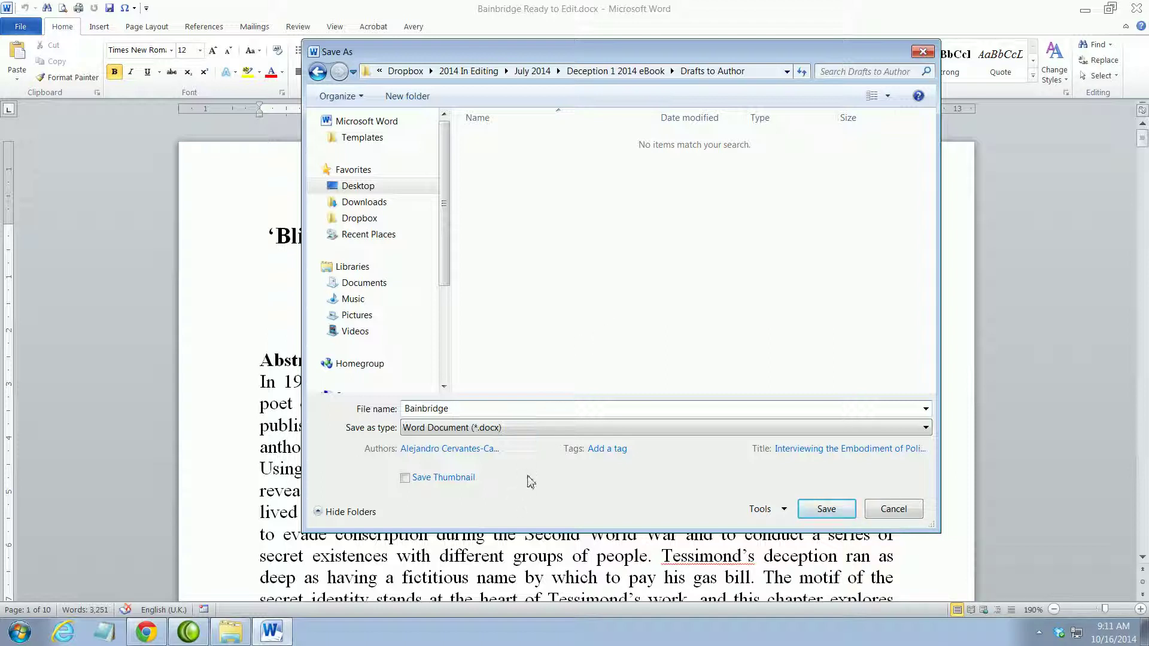
type("1.docx")
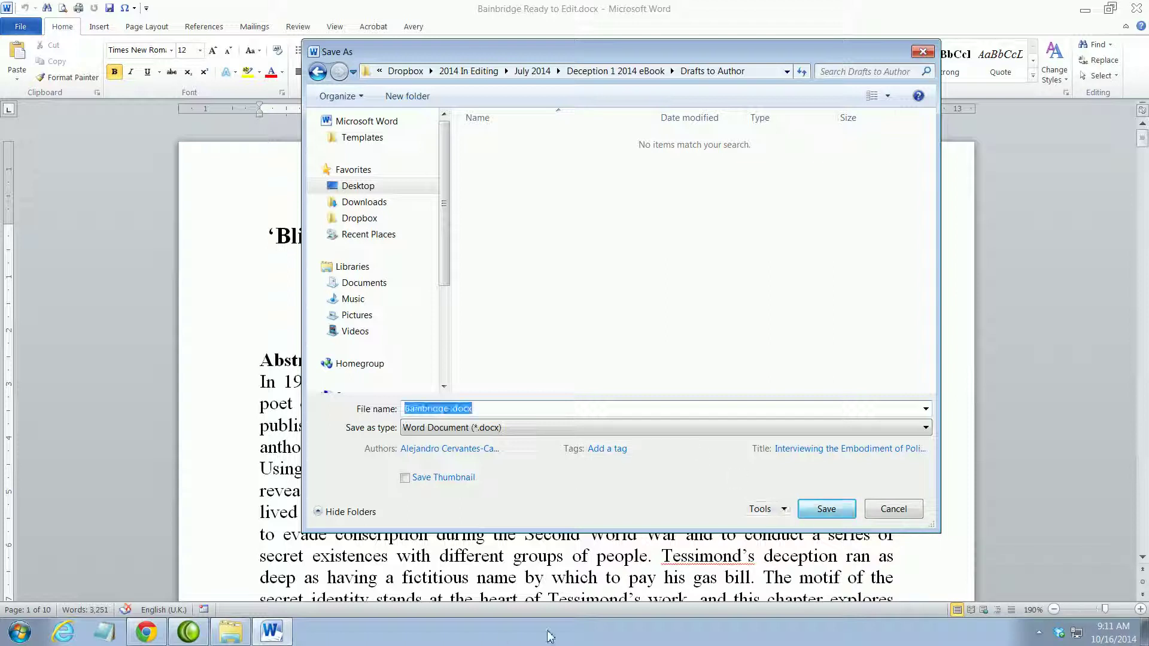
left_click(825, 510)
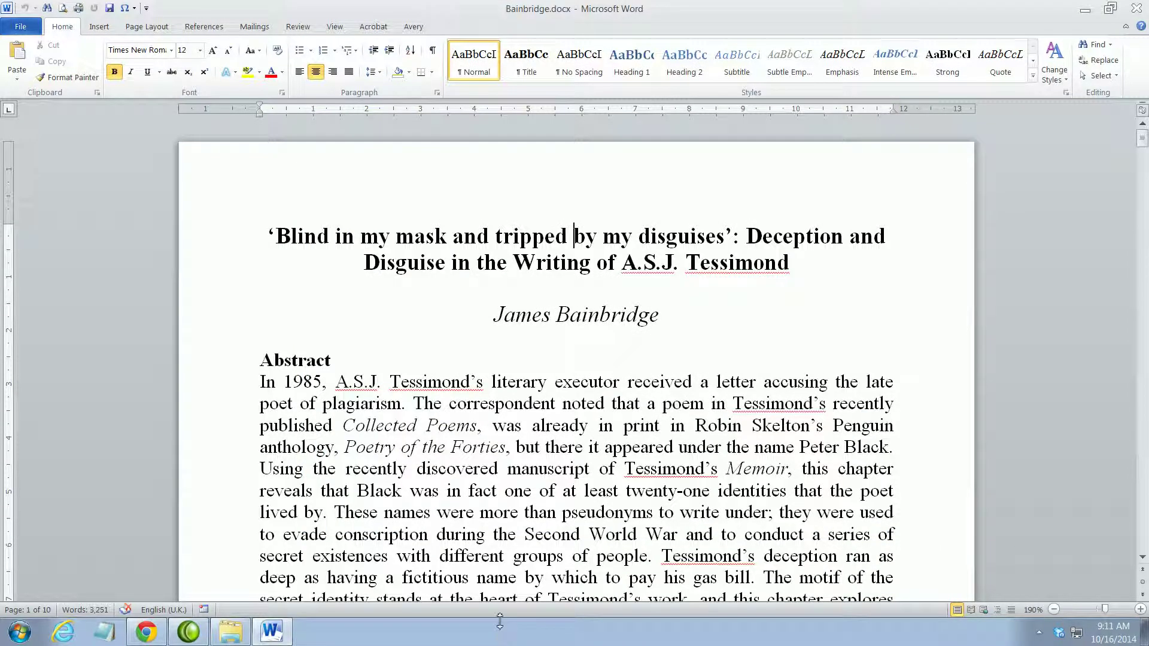
- Switch to Windows Explorer and check the saved copy in the Drafts to Author folder of Deception 1 2014 eBook
left_click(231, 632)
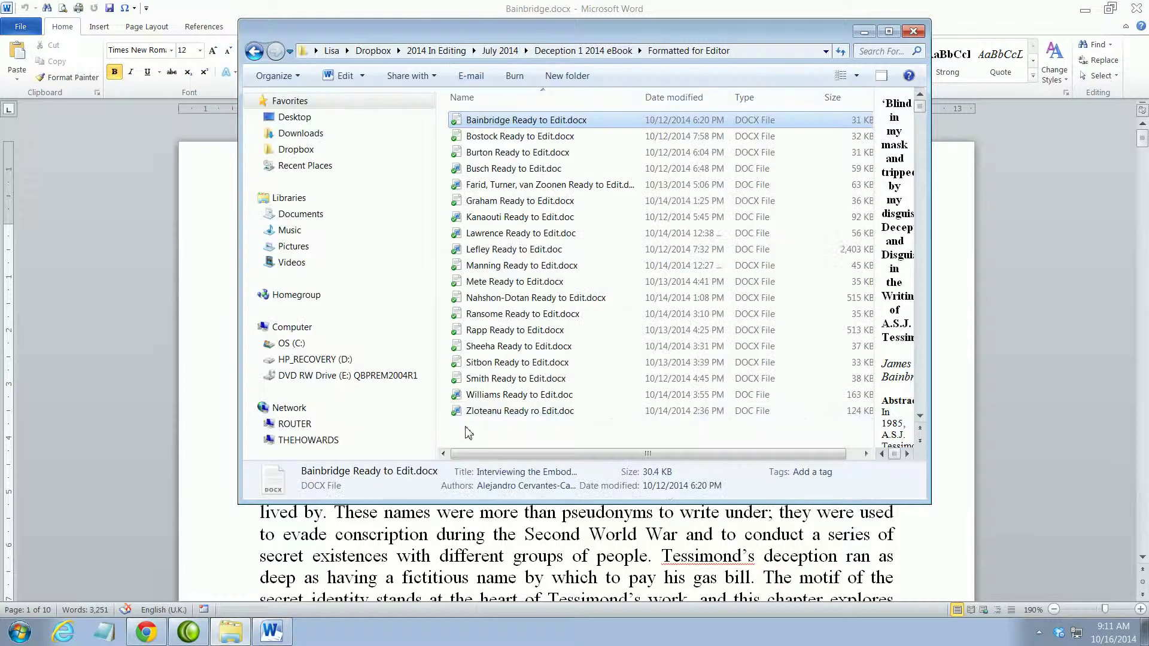
left_click(584, 51)
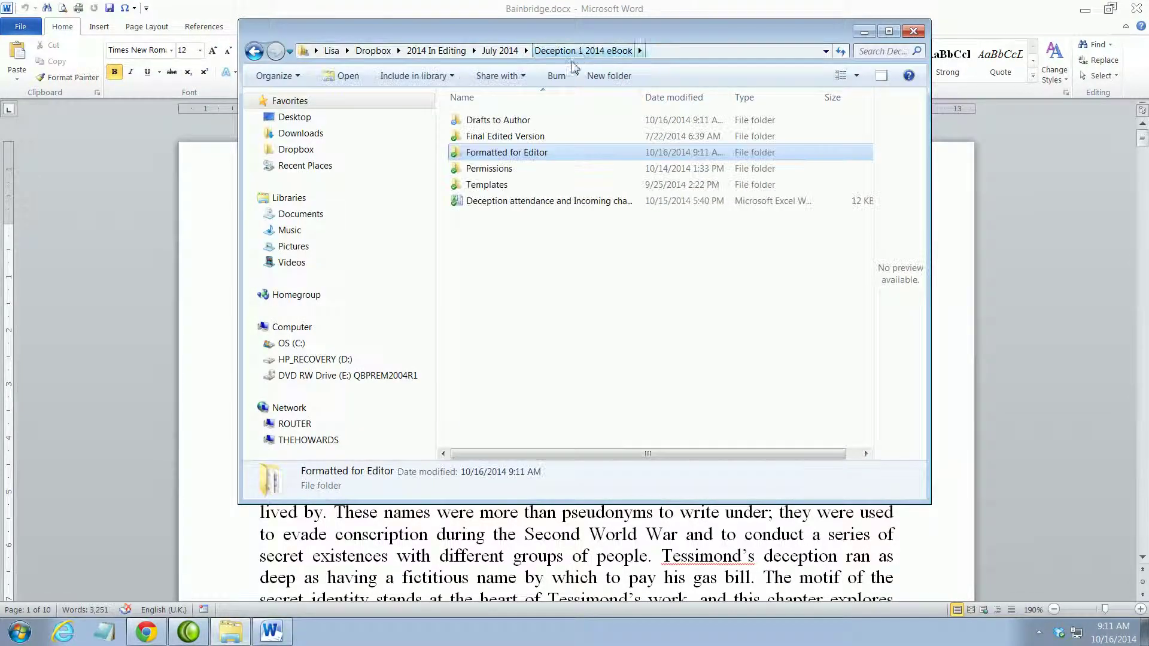
double_click(494, 124)
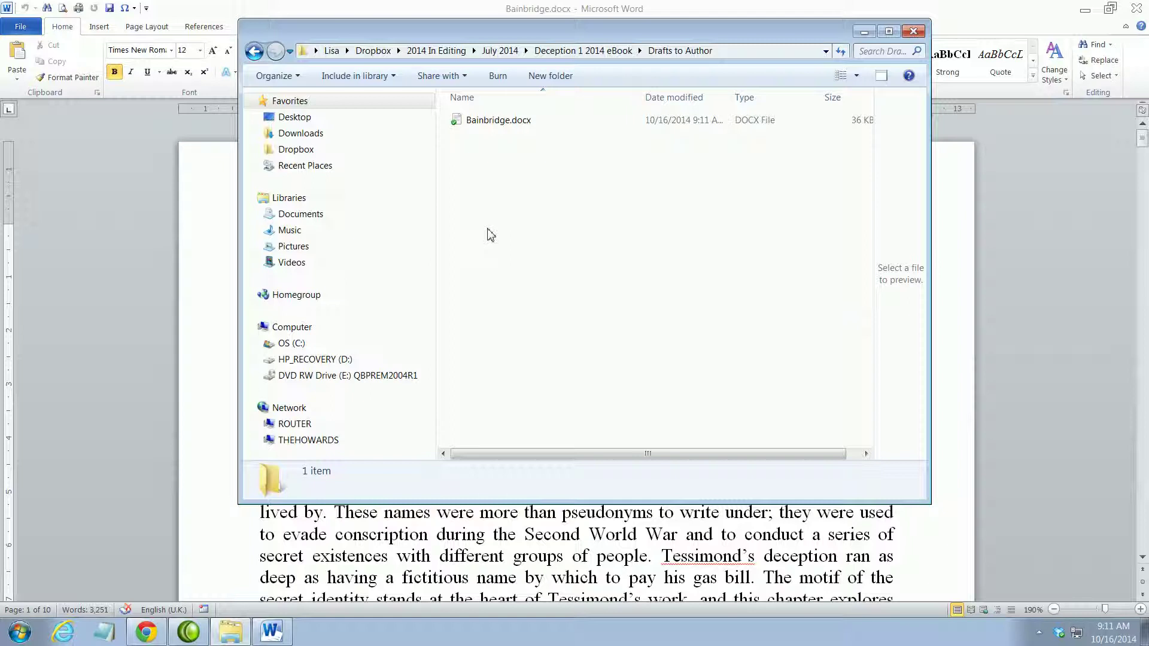
left_click(561, 53)
double_click(511, 120)
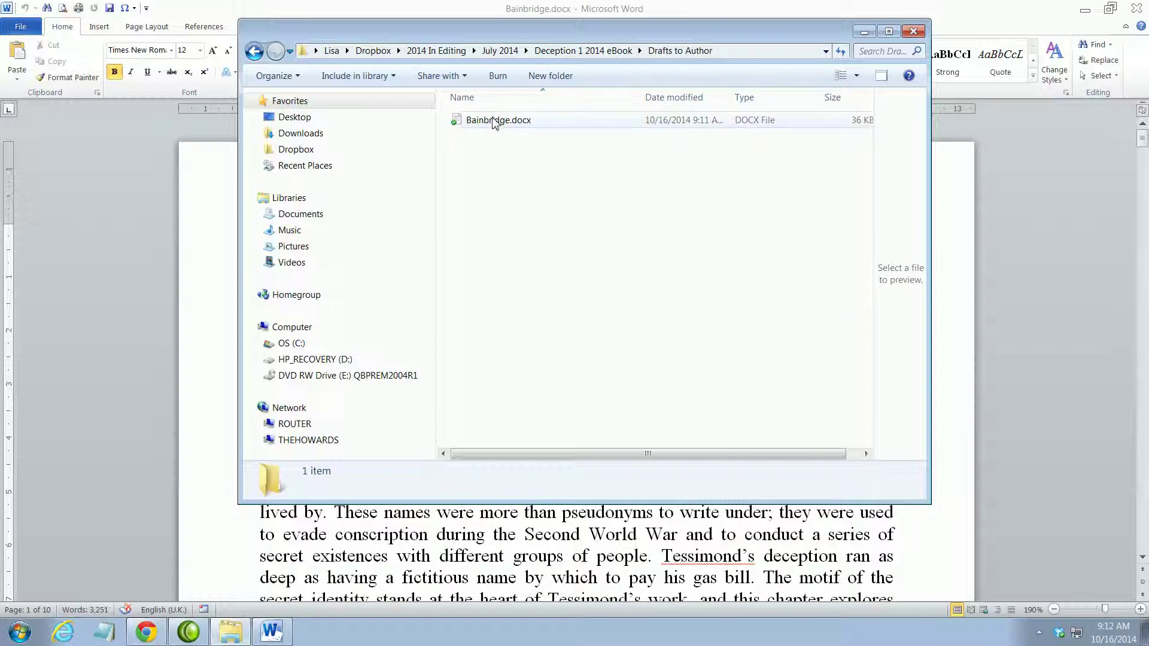
left_click(491, 126)
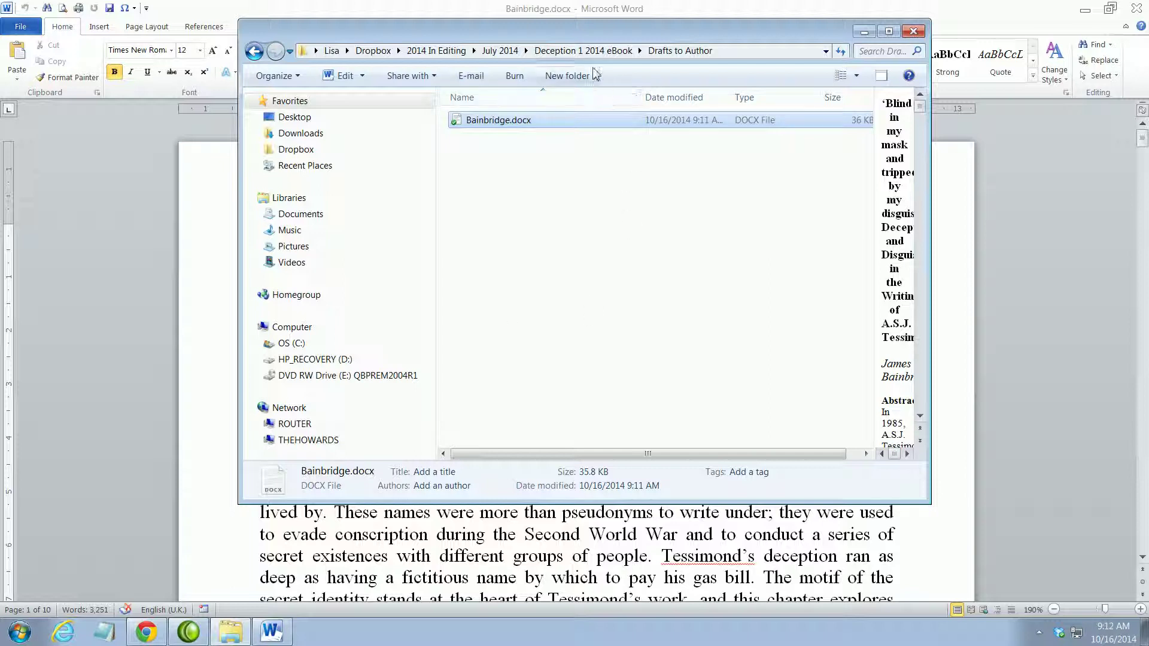
- Create a folder named "Returned from Author" inside the Deception 1 2014 eBook folder
left_click(589, 50)
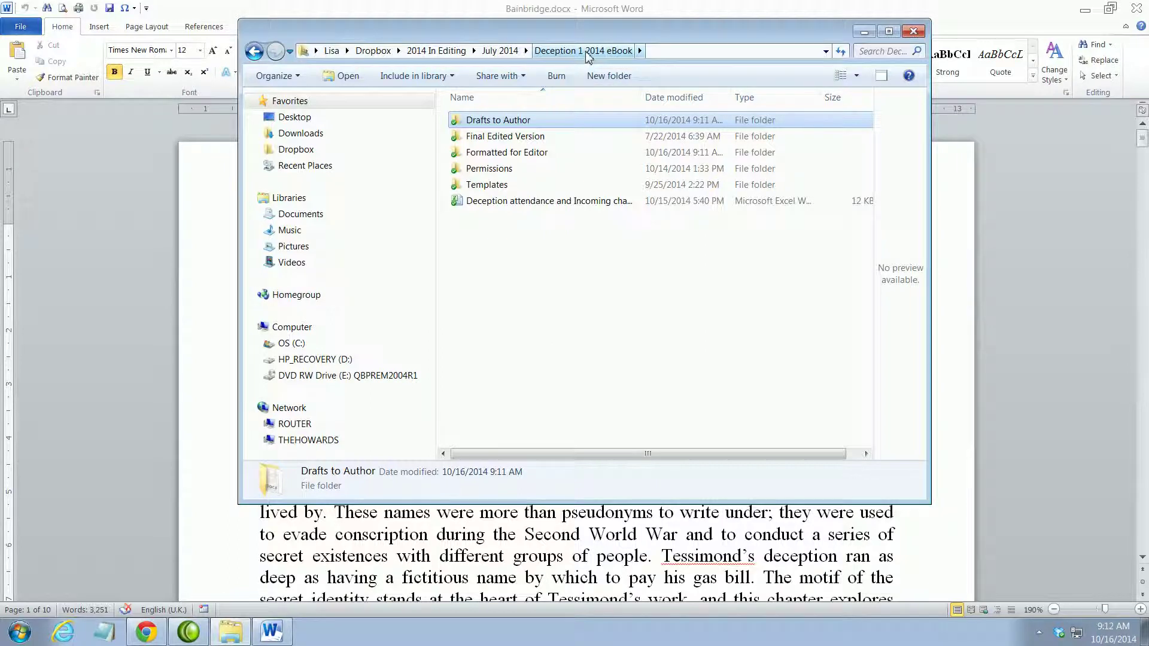
left_click(605, 76)
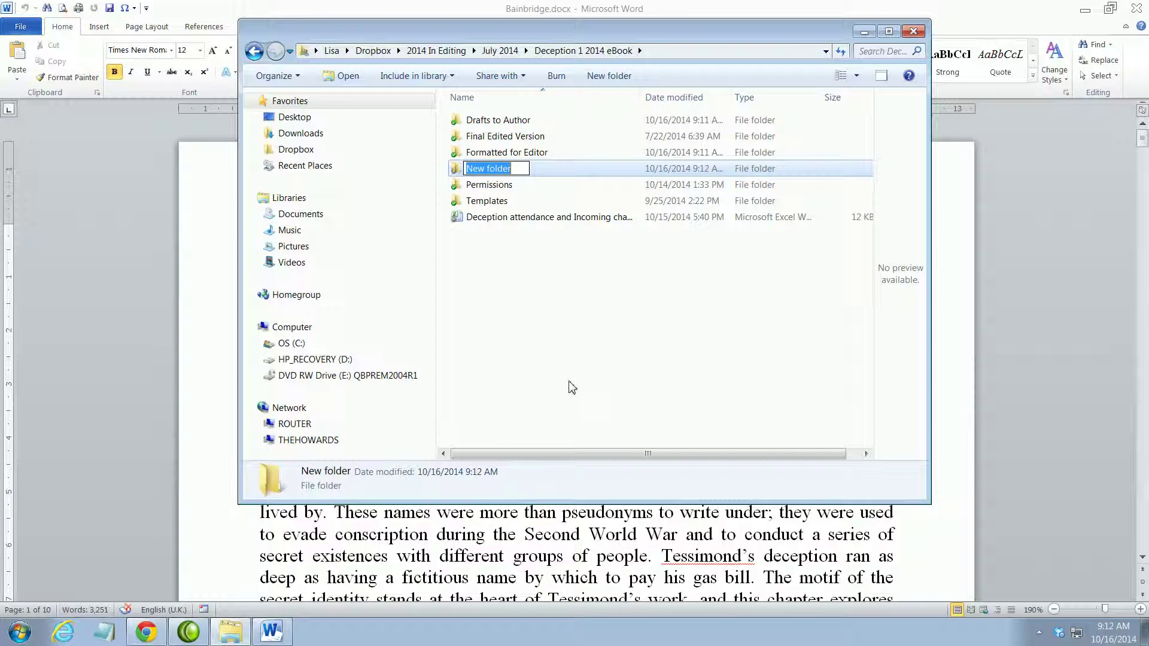
type("Retu")
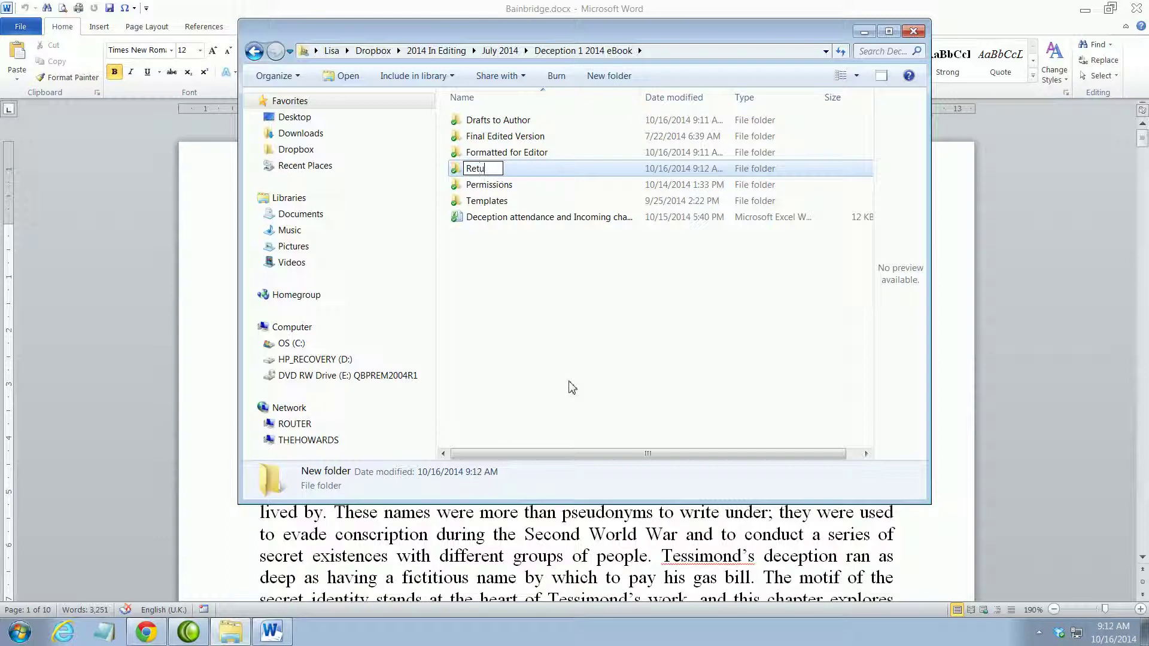
type("rned from")
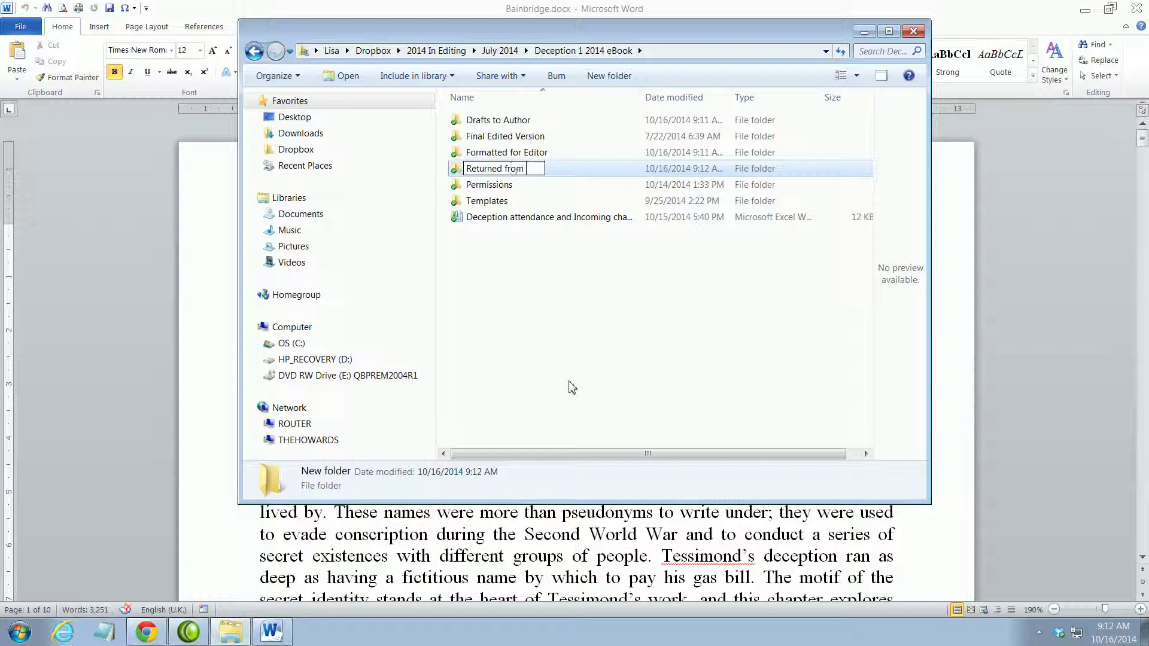
type(" Author")
left_click(532, 301)
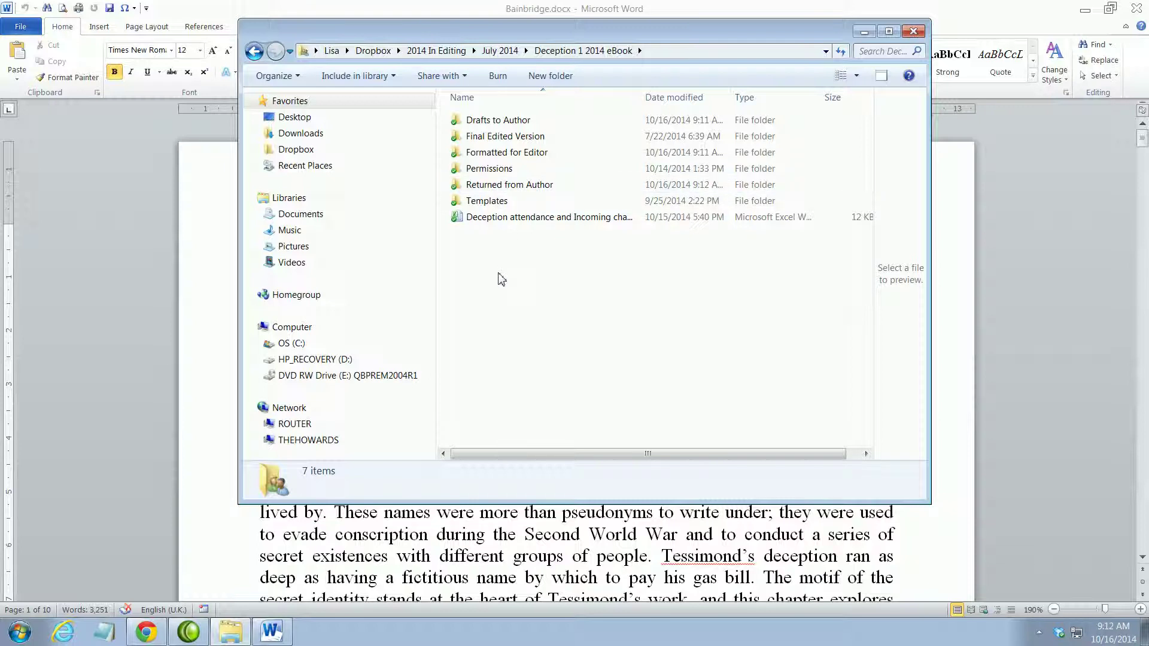
left_click(571, 51)
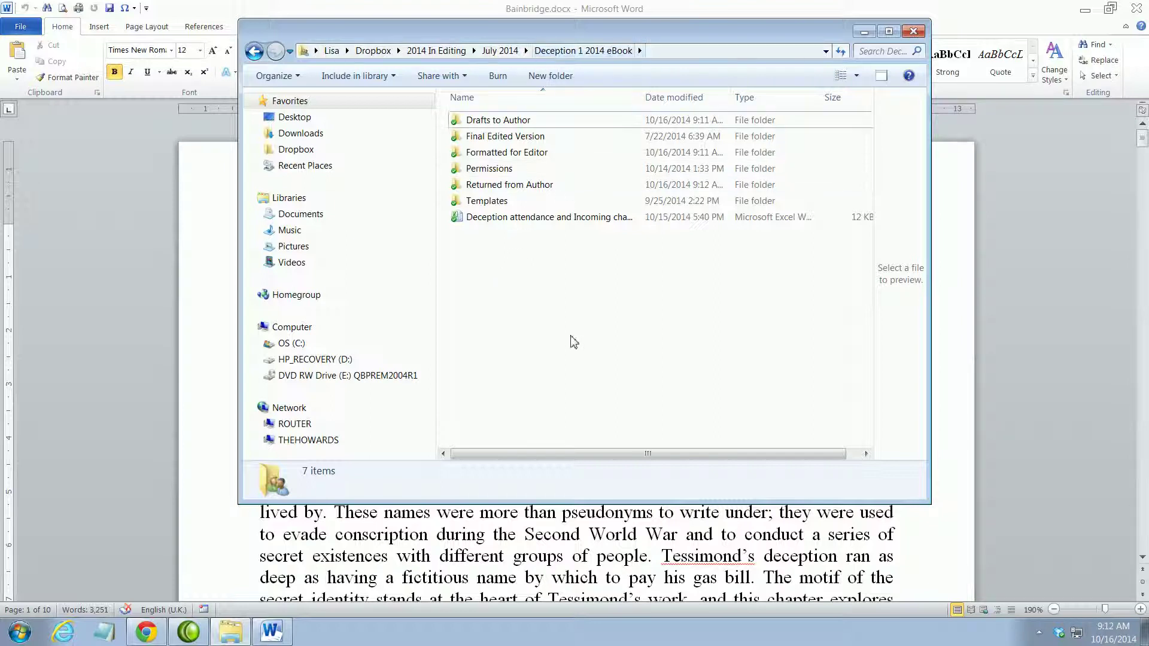